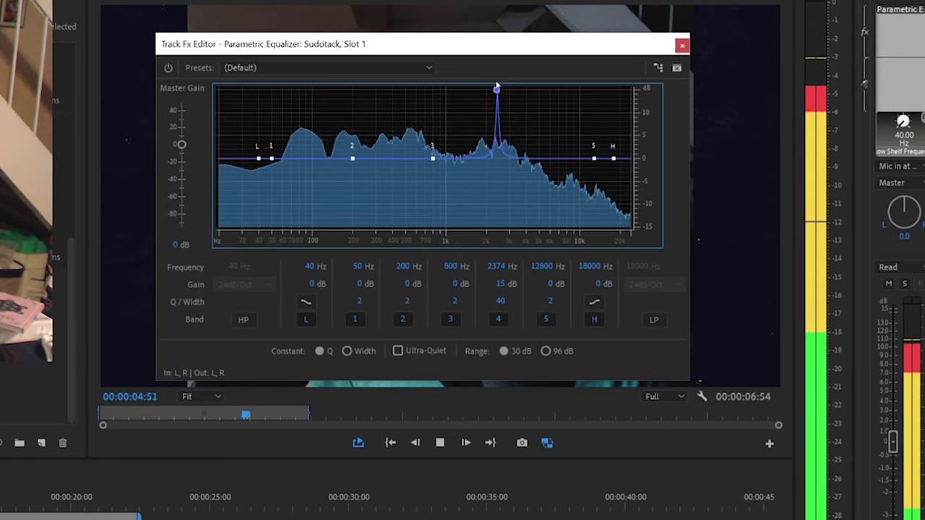
- Audition the Sudotack equalizer's narrow 15 dB band 4 boost at about 2374 Hz and about 1058 Hz
{"action": "key", "text": "space"}
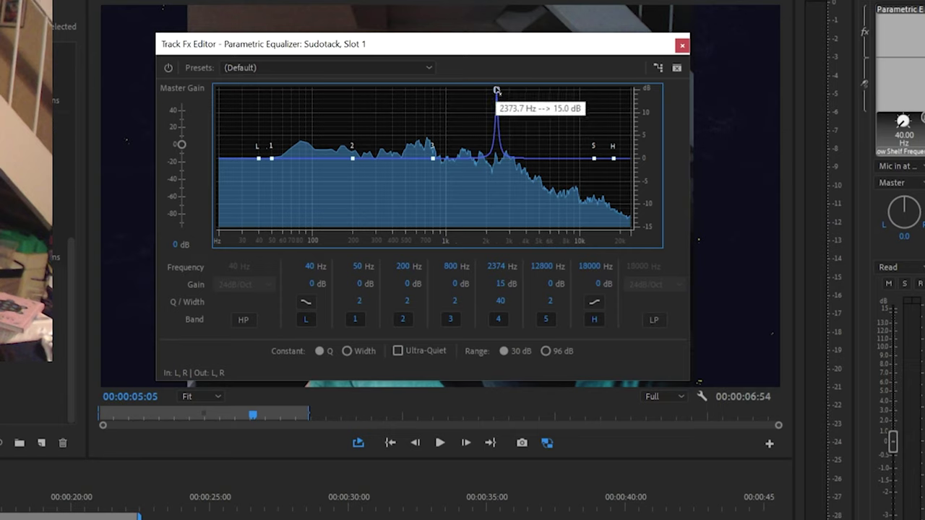
{"action": "key", "text": "space"}
{"action": "left_click_drag", "start_coordinate": [498, 90], "coordinate": [449, 81]}
{"action": "key", "text": "space"}
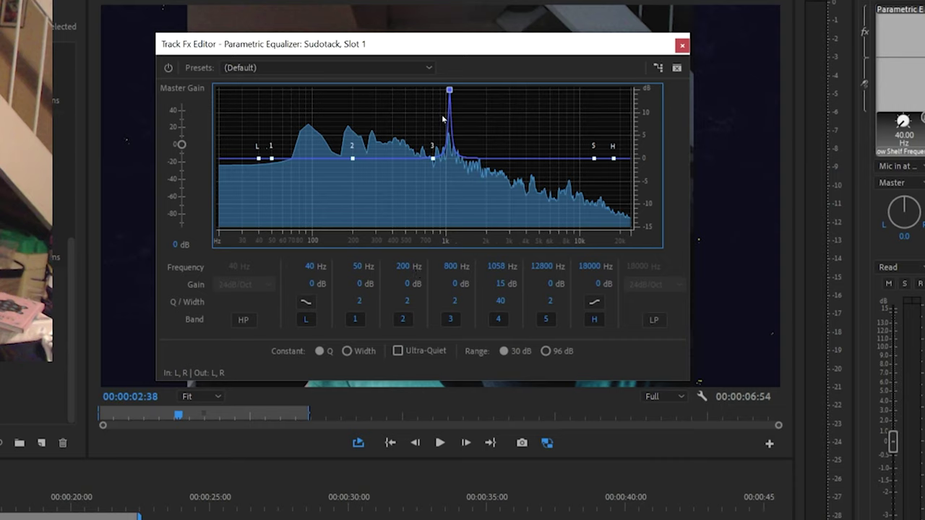
{"action": "key", "text": "space"}
- Sweep the Sudotack track's boosted band 4 to about 367 Hz and about 164 Hz, listening to playback at each frequency
{"action": "left_click_drag", "start_coordinate": [449, 92], "coordinate": [388, 89]}
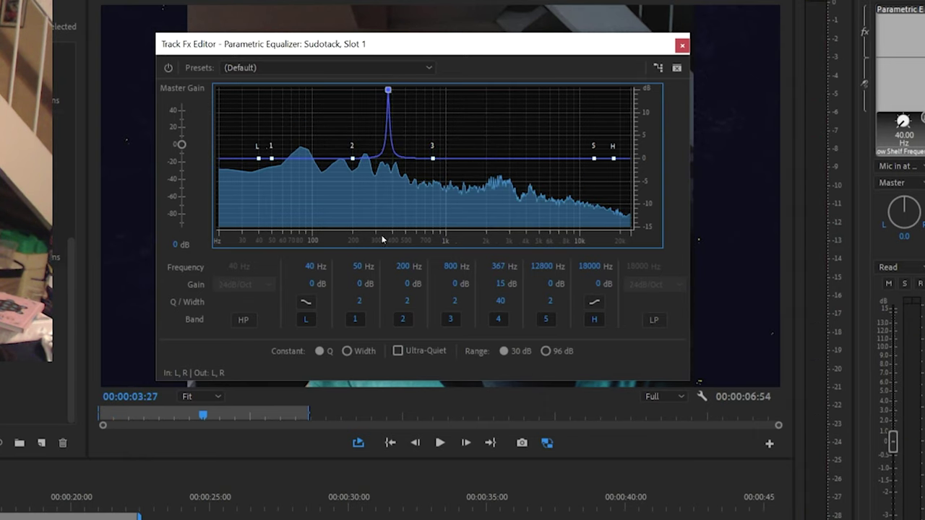
{"action": "key", "text": "space"}
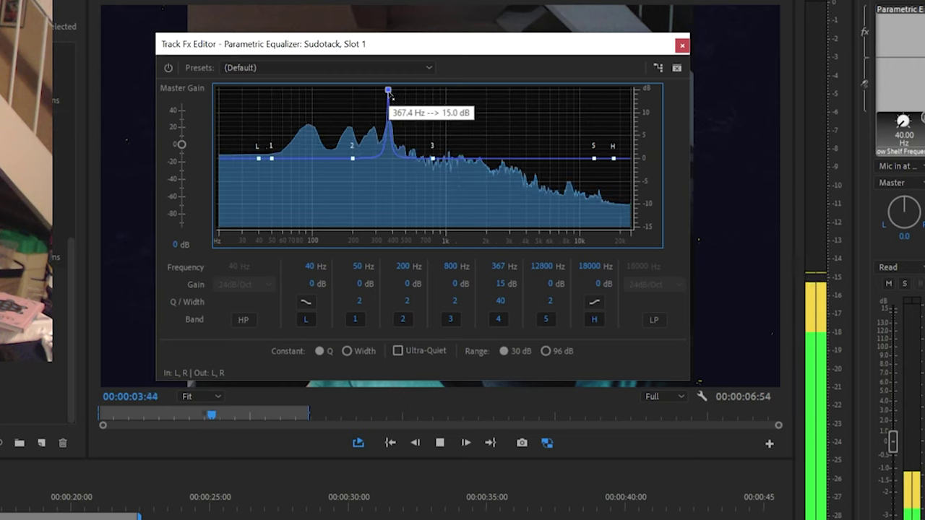
{"action": "left_click_drag", "start_coordinate": [388, 90], "coordinate": [340, 91]}
{"action": "key", "text": "space"}
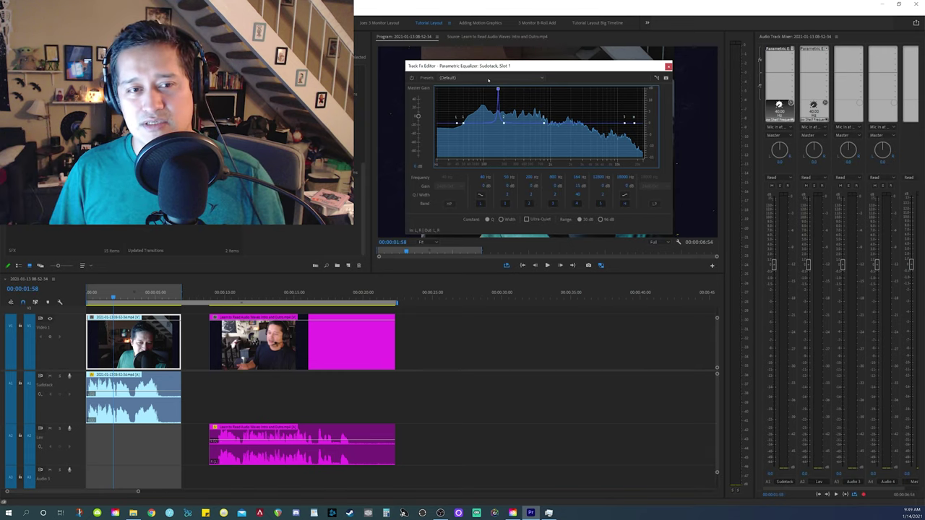
{"action": "mouse_move", "coordinate": [500, 90]}
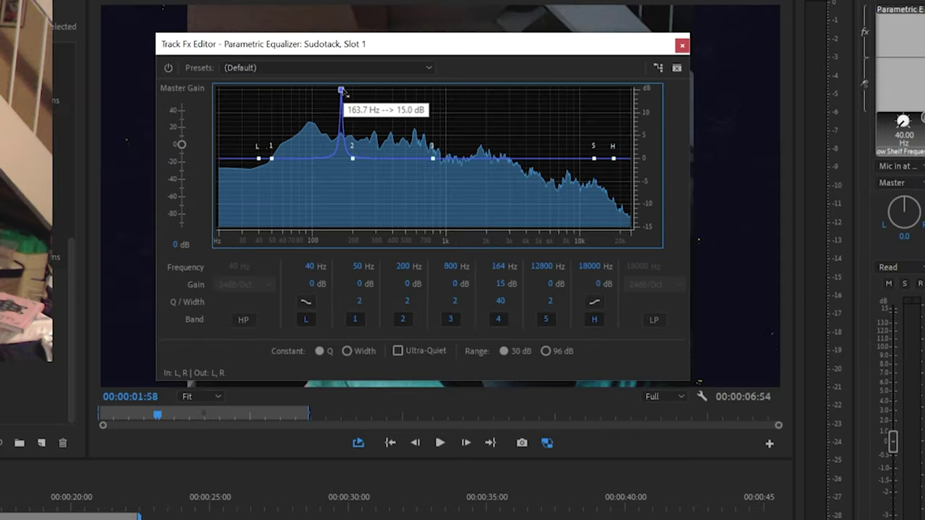
{"action": "key", "text": "space"}
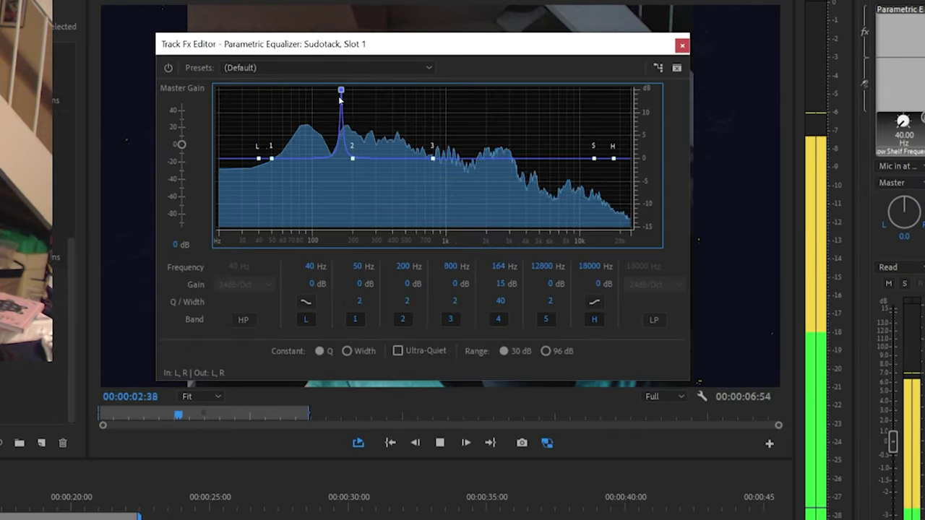
- Move the Sudotack track's equalizer band 4 to about 1019 Hz and set its gain to -3 dB
{"action": "left_click_drag", "start_coordinate": [341, 91], "coordinate": [445, 80]}
{"action": "key", "text": "space"}
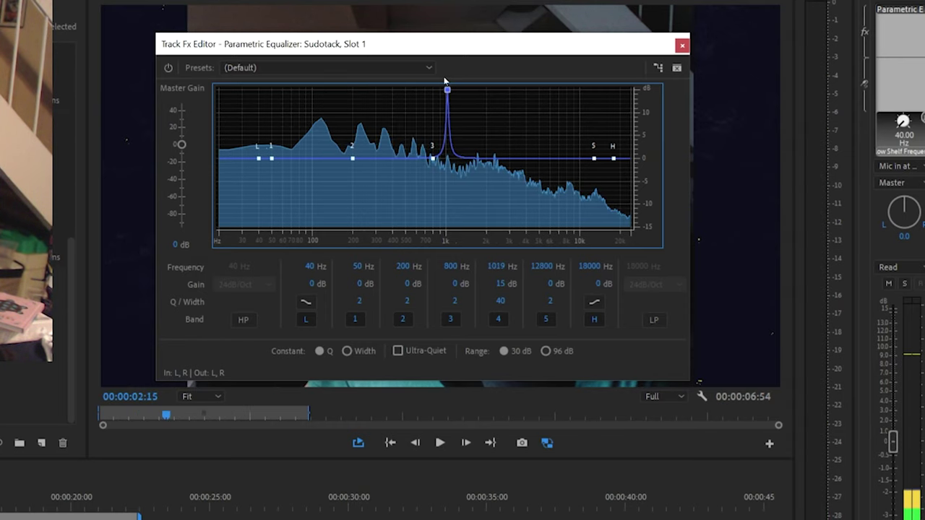
{"action": "left_click", "coordinate": [499, 285]}
{"action": "type", "text": "-3"}
{"action": "key", "text": "Return"}
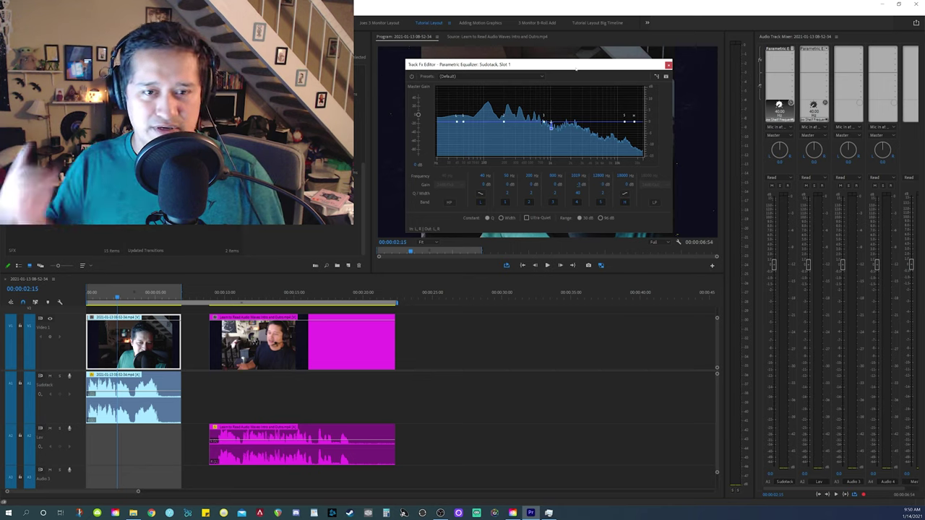
- Open the Lav track's Parametric Equalizer and boost band 4 to 15 dB at about 3121 Hz with a Q of 40
{"action": "left_click", "coordinate": [224, 245]}
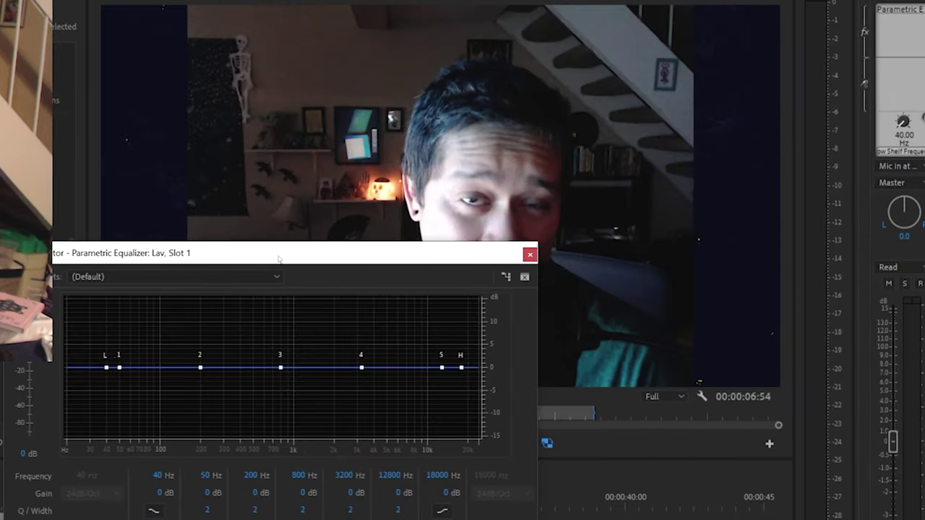
{"action": "left_click_drag", "start_coordinate": [279, 259], "coordinate": [420, 101]}
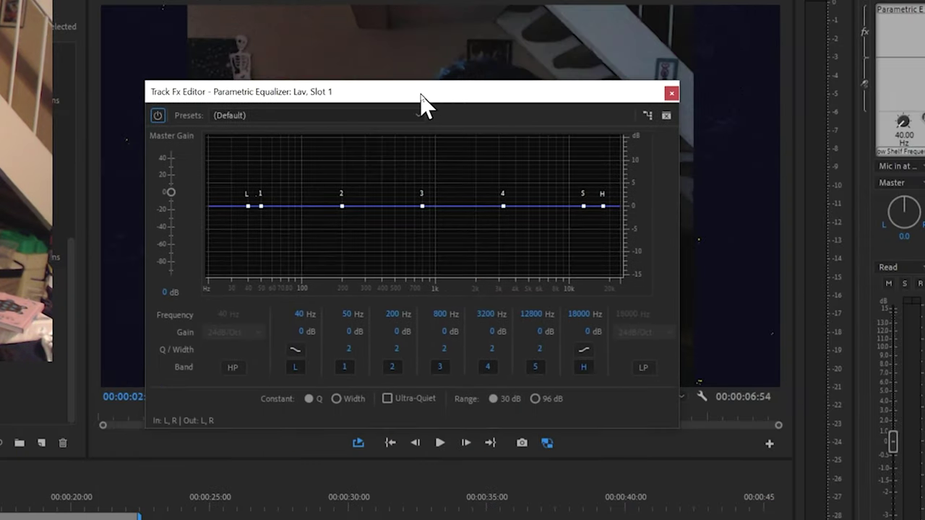
{"action": "left_click_drag", "start_coordinate": [505, 209], "coordinate": [501, 139]}
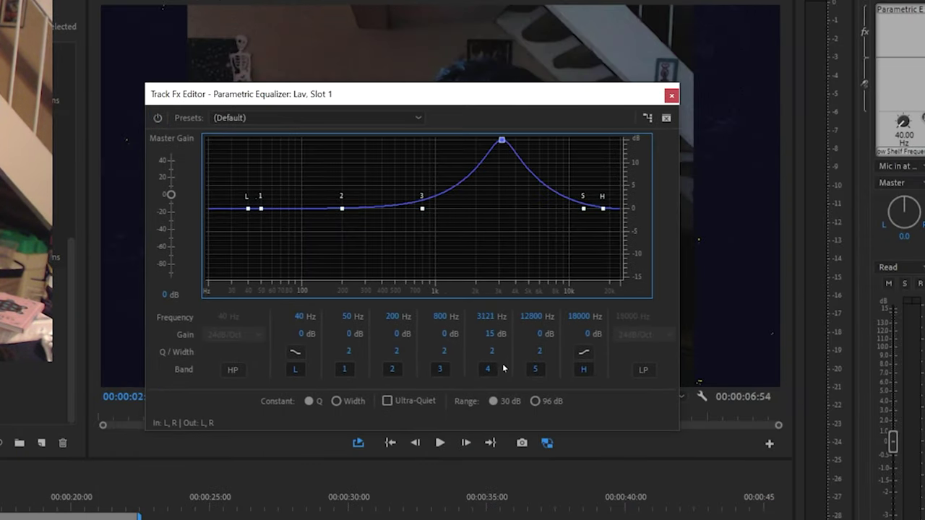
{"action": "left_click", "coordinate": [493, 352]}
{"action": "key", "text": "Return"}
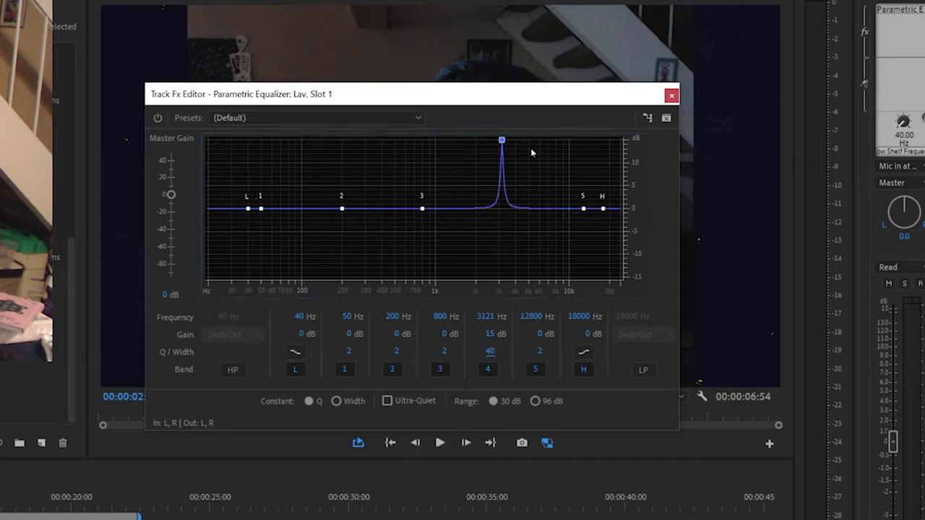
- During playback, move the Lav track's narrow band 4 to about 1183 Hz and cut its gain below 0 dB
{"action": "key", "text": "space"}
{"action": "left_click_drag", "start_coordinate": [501, 141], "coordinate": [443, 138]}
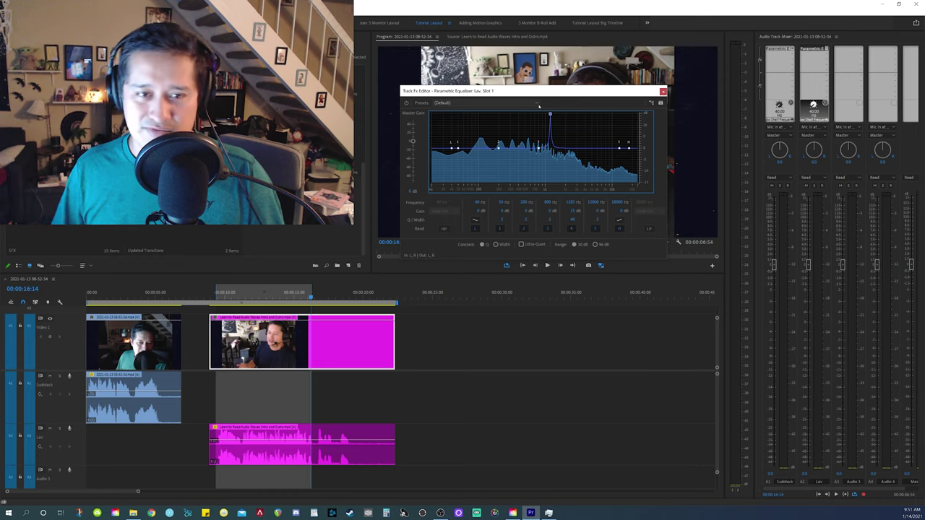
{"action": "key", "text": "space"}
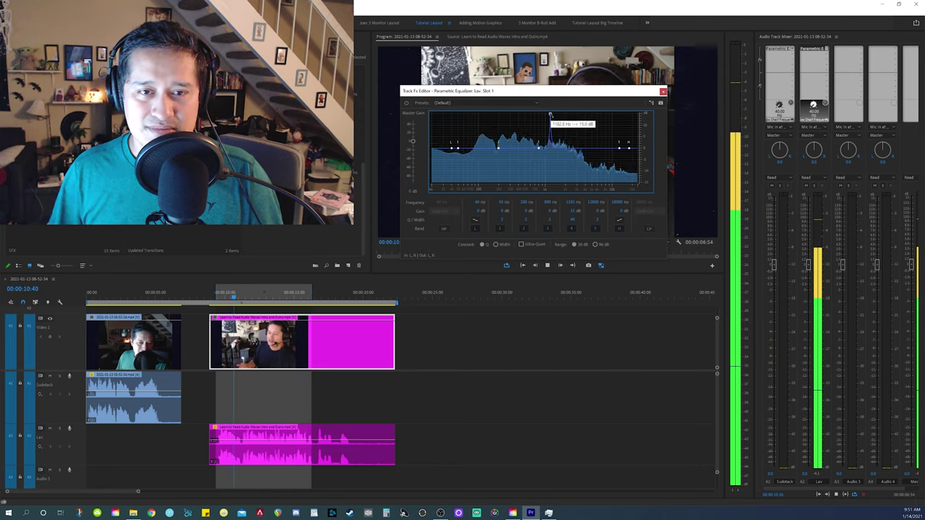
{"action": "key", "text": "space"}
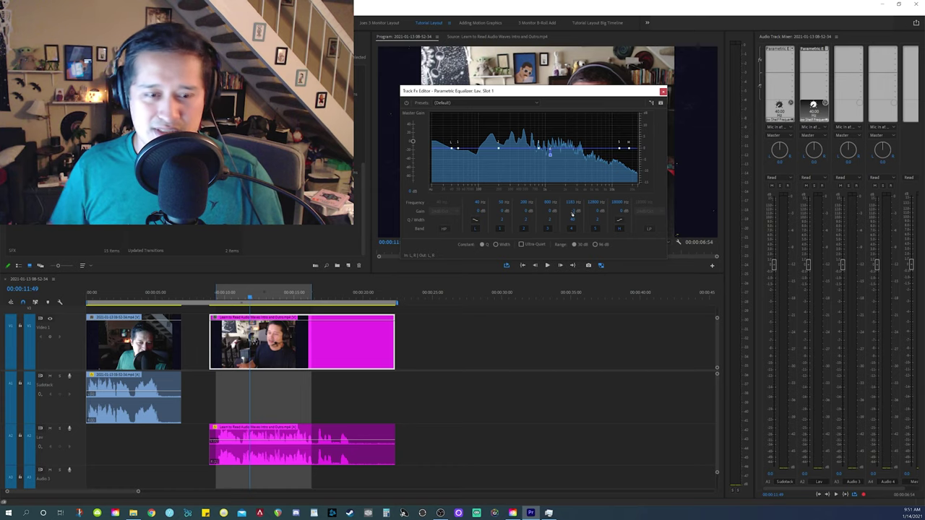
- Add a second Parametric Equalizer to the Lav track in effect slot 4
{"action": "left_click", "coordinate": [826, 51]}
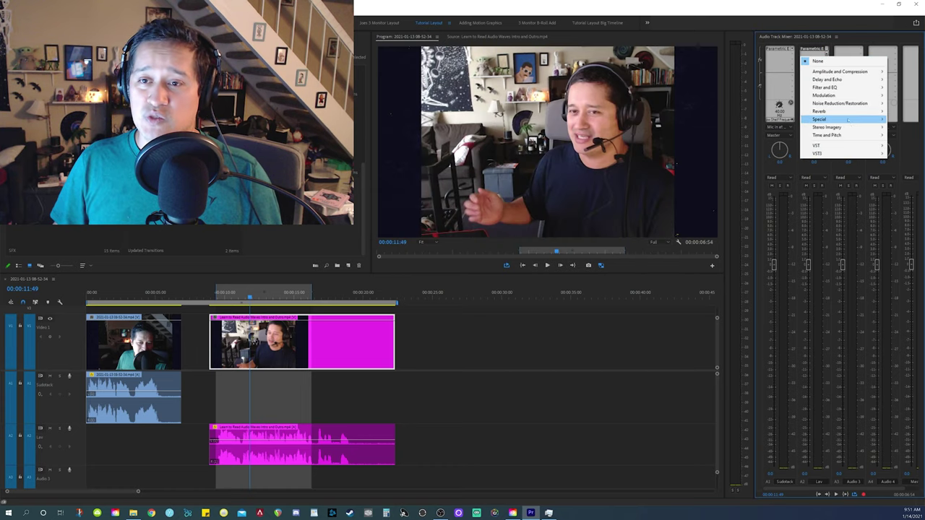
{"action": "mouse_move", "coordinate": [830, 86]}
{"action": "left_click", "coordinate": [756, 159]}
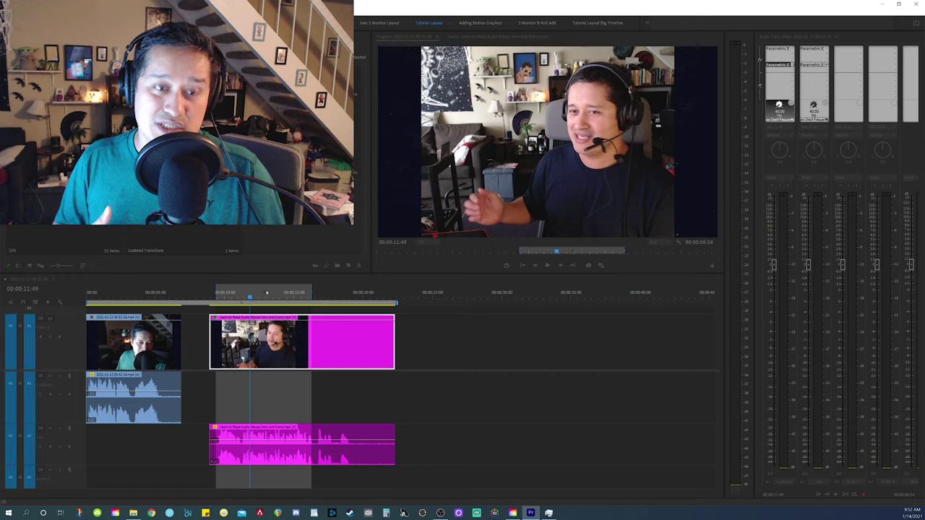
- Open the Lav track's second equalizer and raise band 4 to 15 dB at about 4207 Hz, keeping the wide Q
{"action": "double_click", "coordinate": [813, 64]}
{"action": "left_click_drag", "start_coordinate": [480, 171], "coordinate": [560, 122]}
{"action": "mouse_move", "coordinate": [587, 176]}
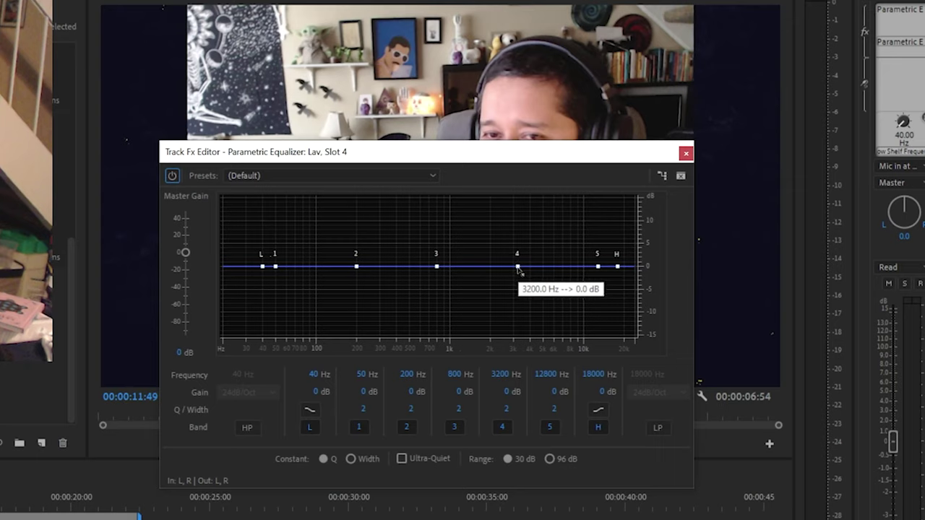
{"action": "left_click_drag", "start_coordinate": [518, 269], "coordinate": [533, 197]}
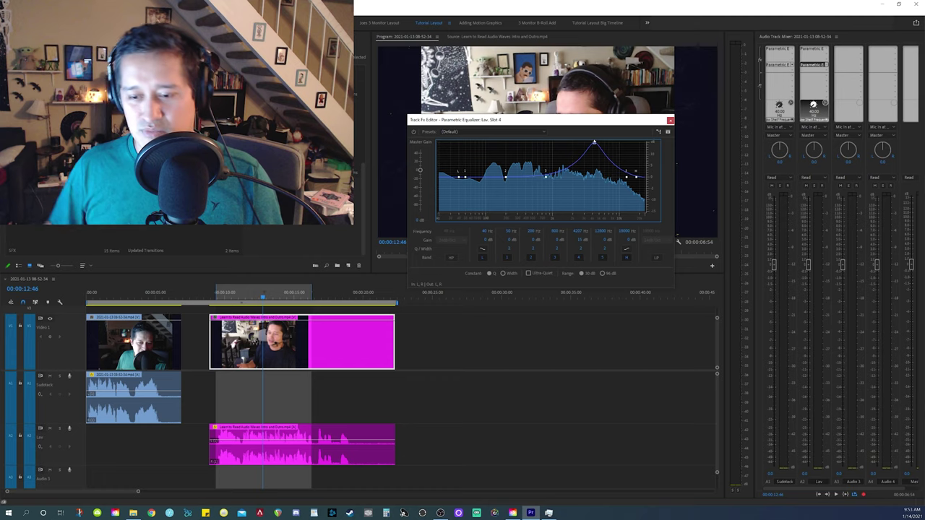
- Add a Hard Limiter to the Master track and set its maximum amplitude to -4 dB
{"action": "left_click", "coordinate": [924, 69]}
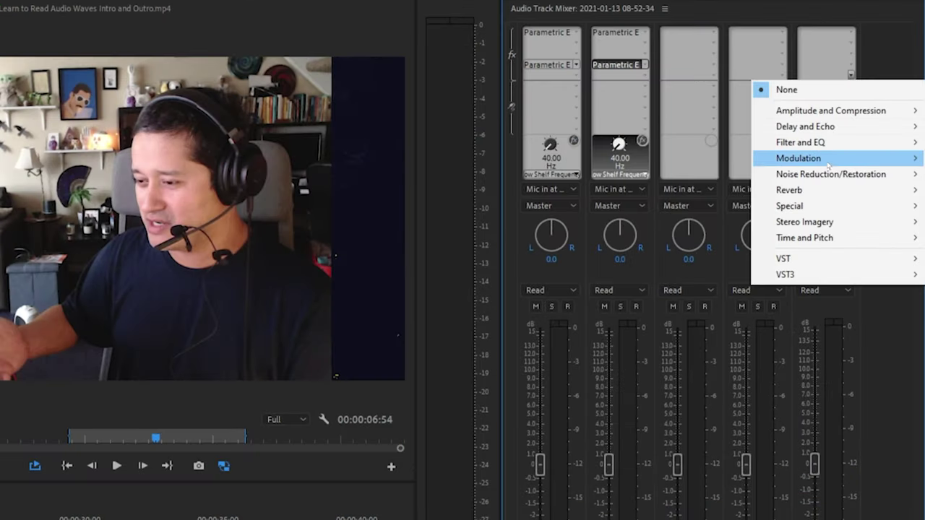
{"action": "left_click", "coordinate": [672, 199]}
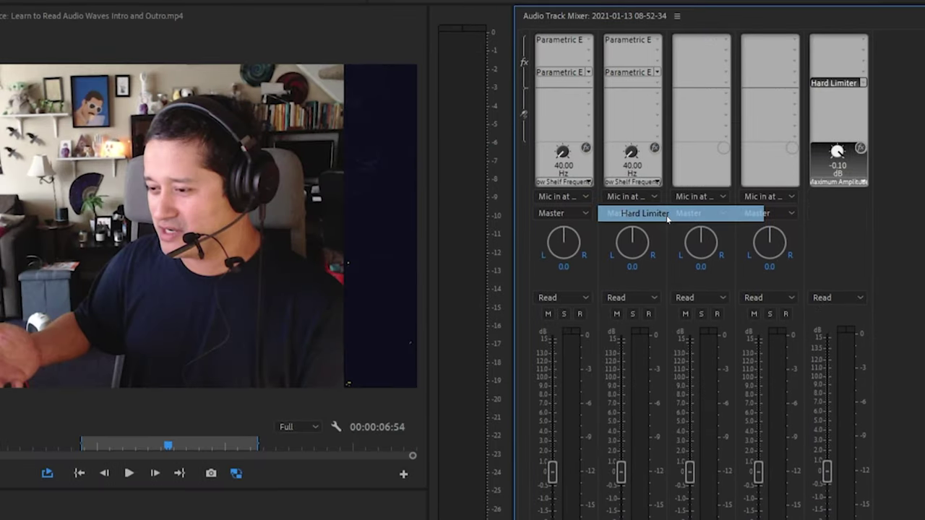
{"action": "double_click", "coordinate": [815, 83]}
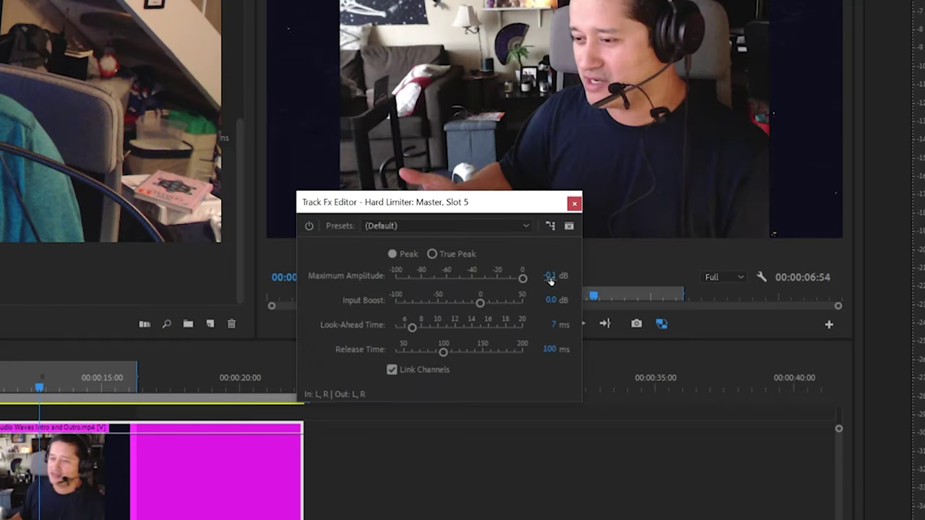
{"action": "left_click", "coordinate": [544, 275]}
{"action": "type", "text": "-4"}
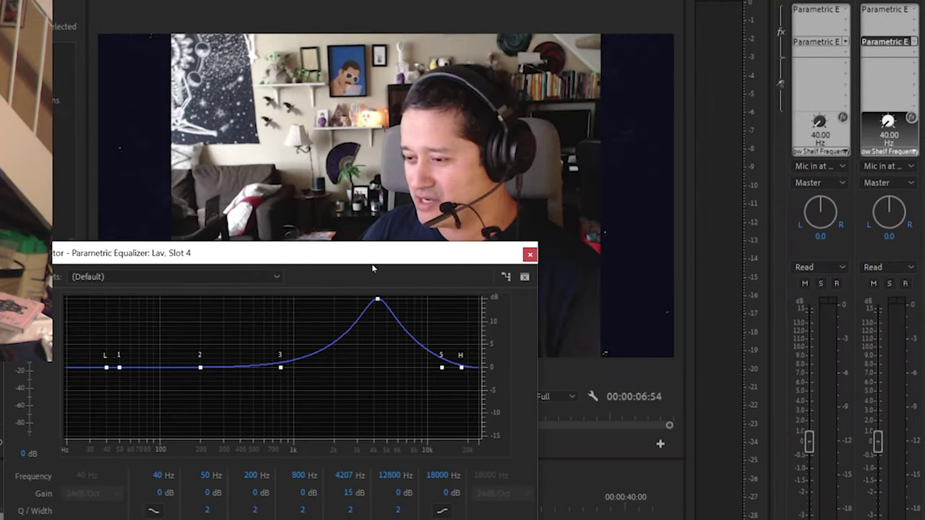
- In the Lav slot 4 equalizer, shift the 15 dB band 4 boost to about 3534 Hz during playback
{"action": "left_click_drag", "start_coordinate": [372, 265], "coordinate": [486, 79]}
{"action": "key", "text": "space"}
{"action": "mouse_move", "coordinate": [486, 115]}
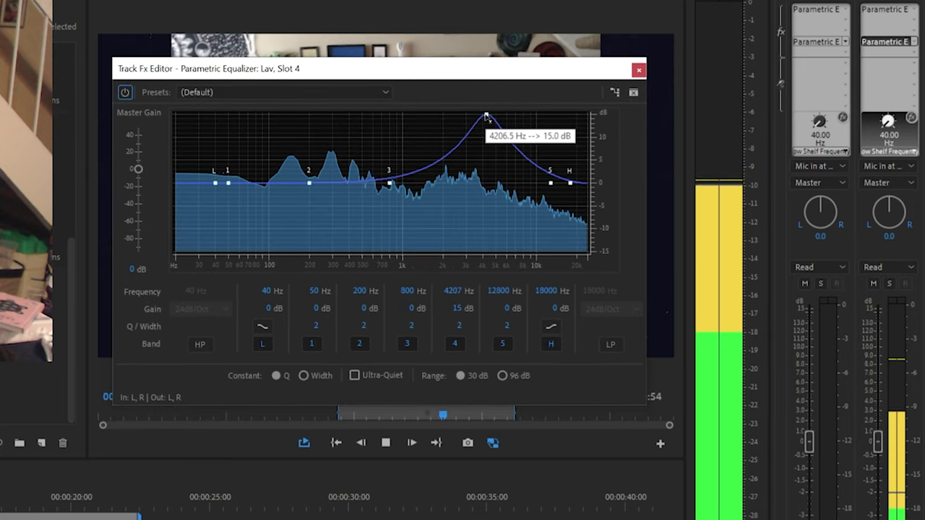
{"action": "left_click_drag", "start_coordinate": [485, 116], "coordinate": [475, 115]}
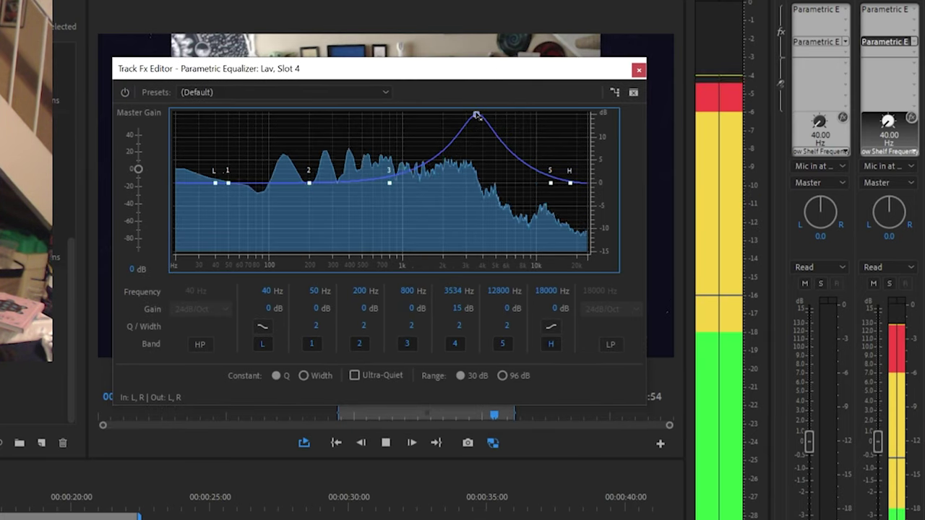
{"action": "mouse_move", "coordinate": [475, 114]}
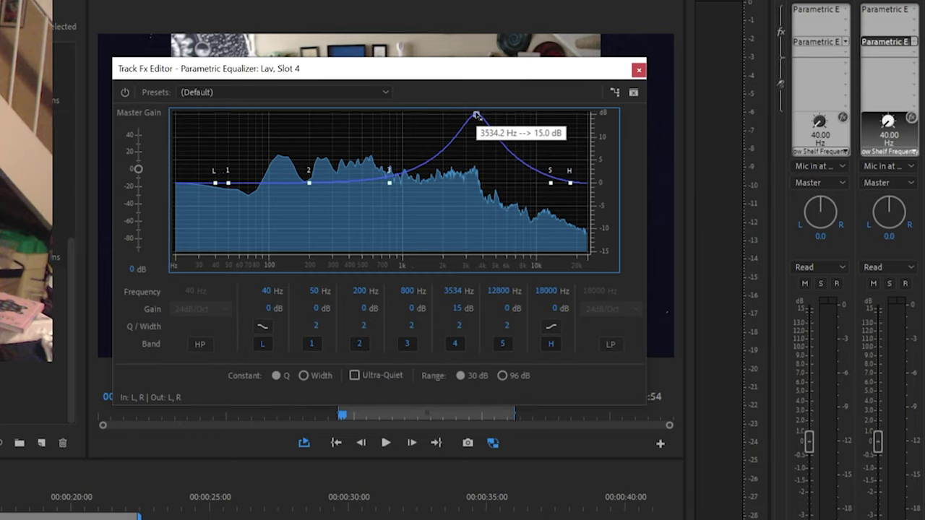
- Compare the Lav track's playback with the slot 4 equalizer bypassed and enabled
{"action": "left_click", "coordinate": [124, 93]}
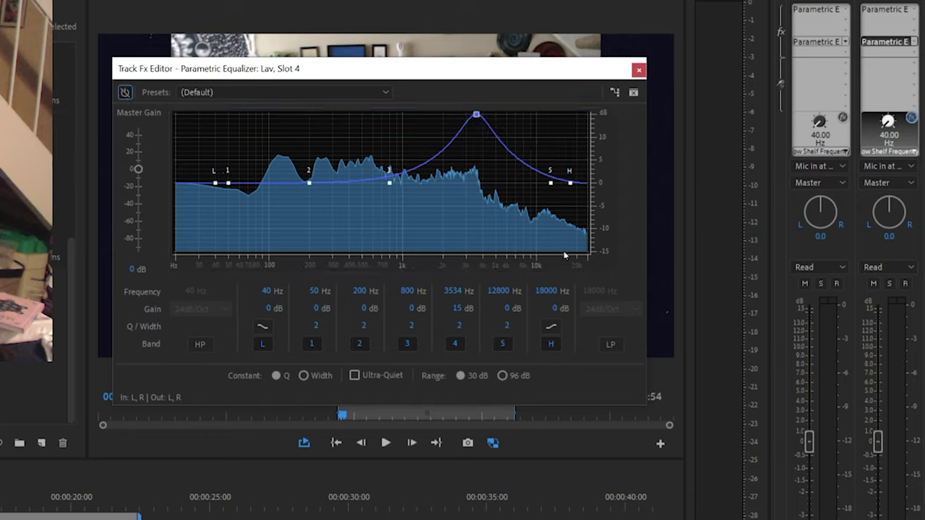
{"action": "key", "text": "space"}
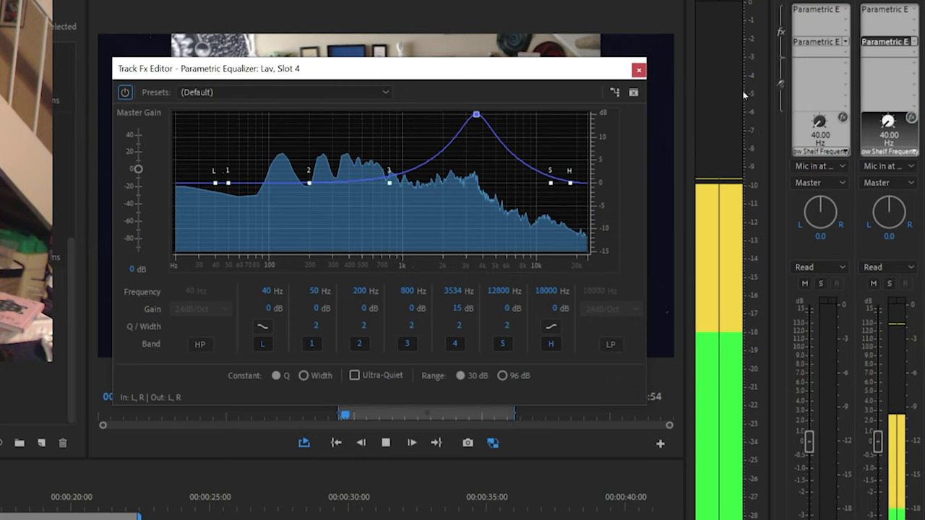
{"action": "key", "text": "space"}
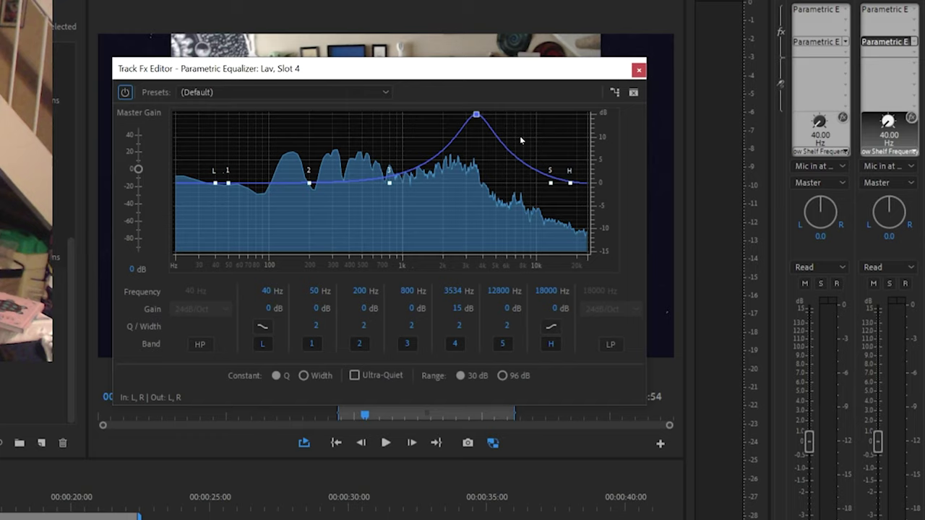
- During playback, lower the Lav slot 4 equalizer's band 4 to about -3.5 dB at about 3761 Hz
{"action": "mouse_move", "coordinate": [477, 115]}
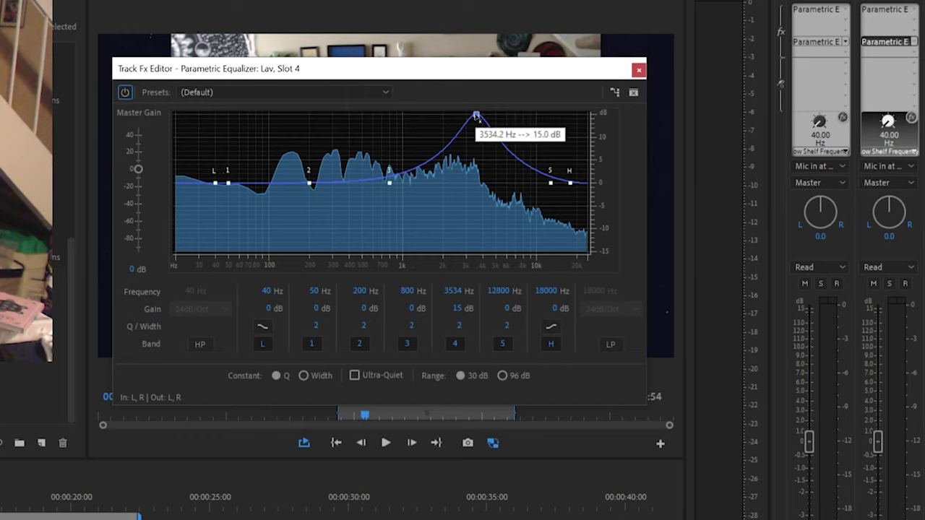
{"action": "key", "text": "space"}
{"action": "left_click_drag", "start_coordinate": [477, 115], "coordinate": [480, 202]}
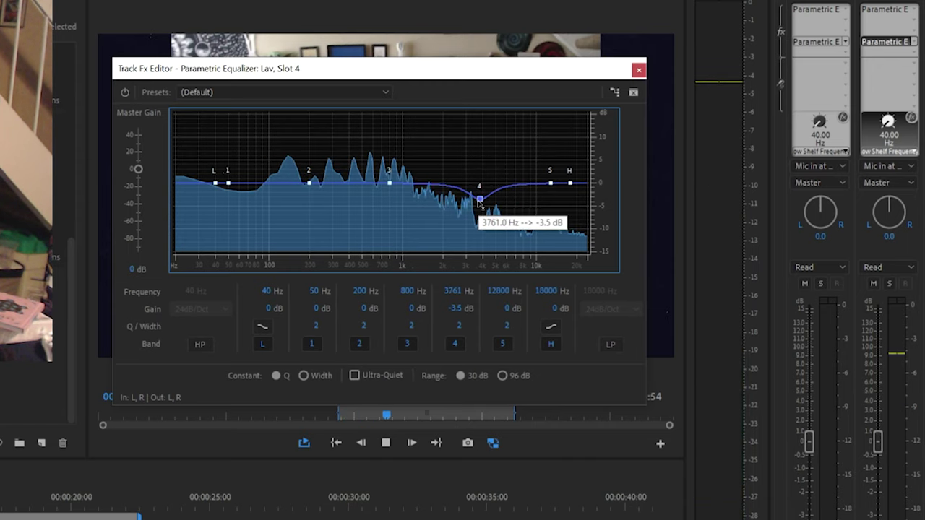
- Bypass and re-enable the Lav slot 4 equalizer during playback to compare the sound with and without the band 4 cut
{"action": "left_click", "coordinate": [125, 92]}
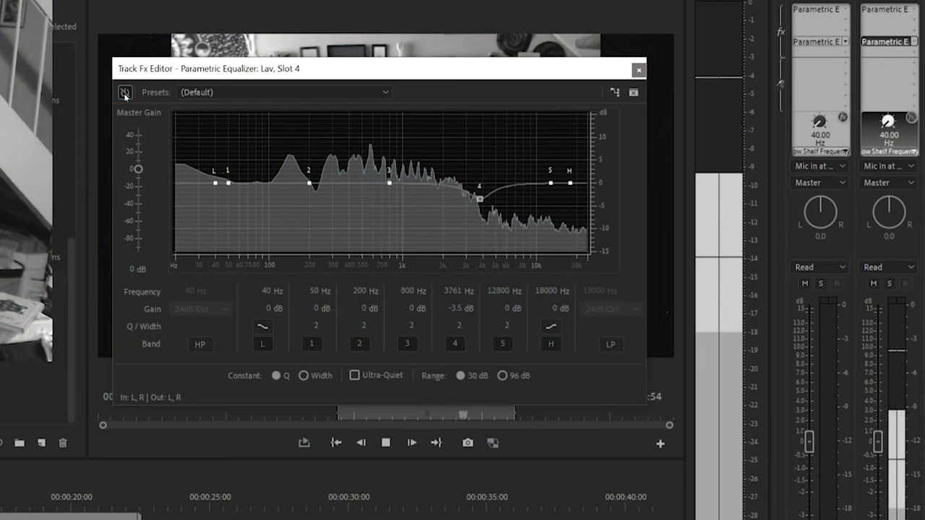
{"action": "left_click", "coordinate": [125, 93]}
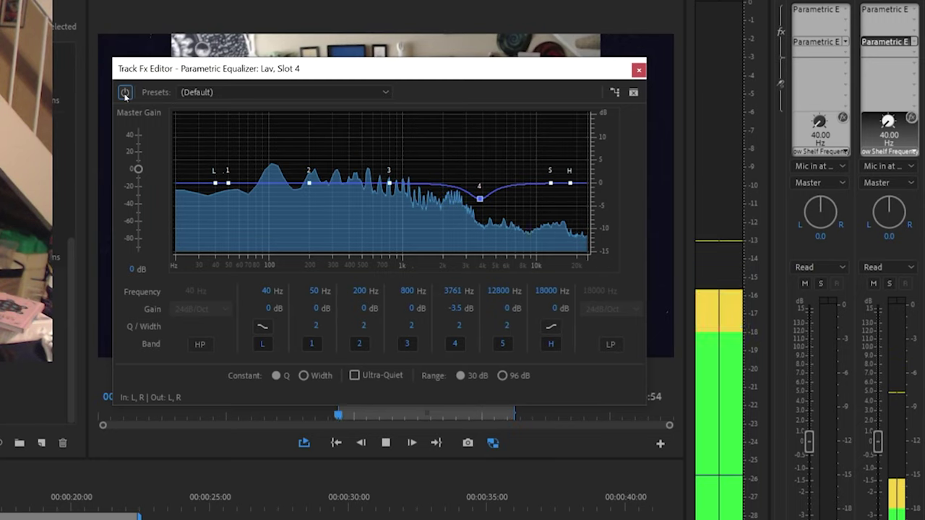
{"action": "mouse_move", "coordinate": [480, 201]}
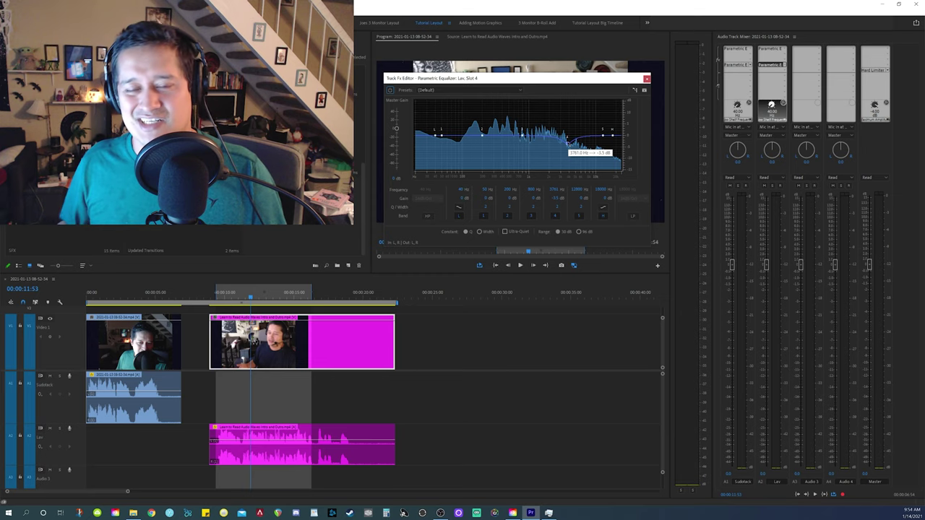
- Move the timeline's playback range onto the first clip and open the Sudotack track's slot 4 Parametric Equalizer
{"action": "left_click", "coordinate": [195, 293]}
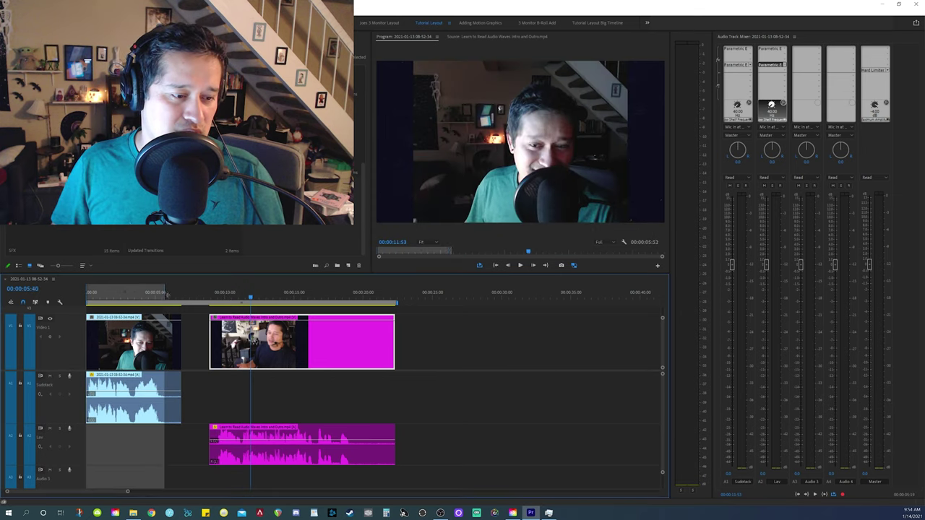
{"action": "key", "text": "alt+Tab"}
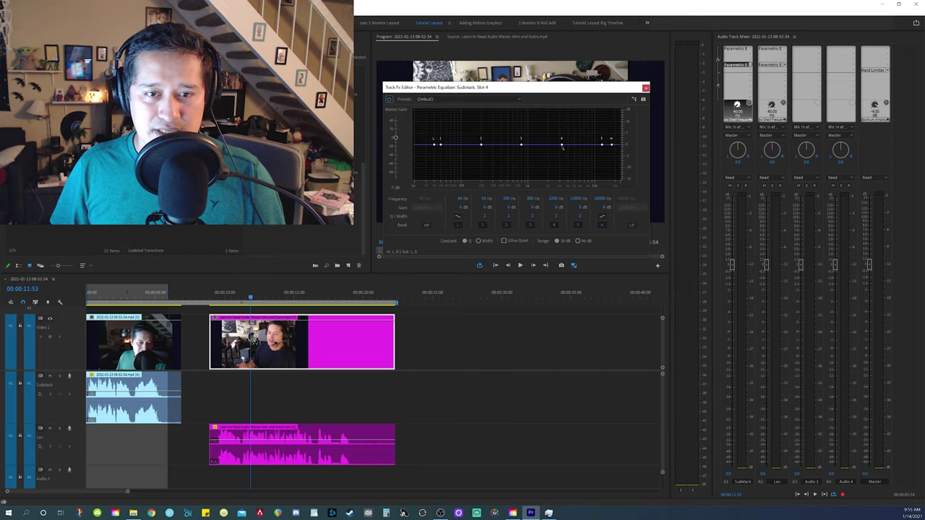
- During playback, sweep the Sudotack slot 4 equalizer's band 4 at 15 dB to about 3578 Hz and cut it to about -1.9 dB at 3715 Hz
{"action": "left_click_drag", "start_coordinate": [563, 147], "coordinate": [567, 112]}
{"action": "key", "text": "space"}
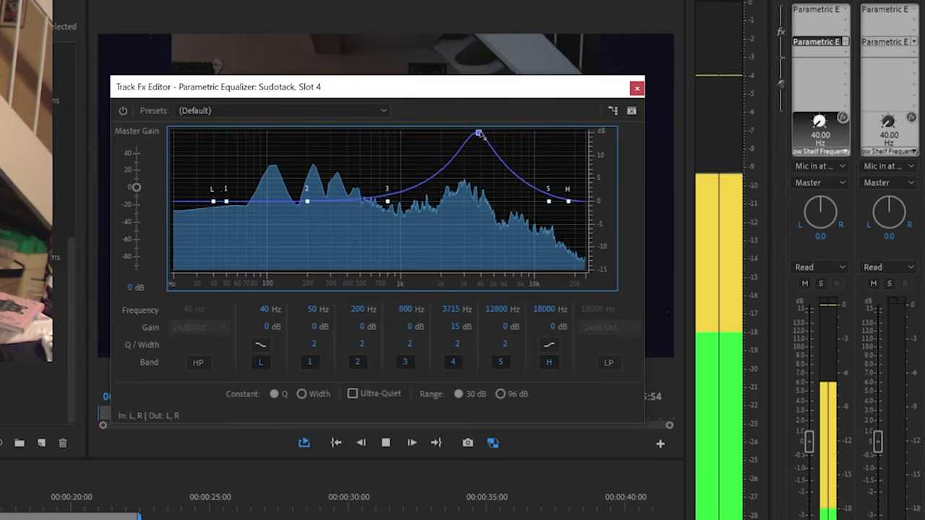
{"action": "mouse_move", "coordinate": [478, 133]}
{"action": "left_mouse_down"}
{"action": "mouse_move", "coordinate": [495, 132]}
{"action": "mouse_move", "coordinate": [474, 133]}
{"action": "left_mouse_up"}
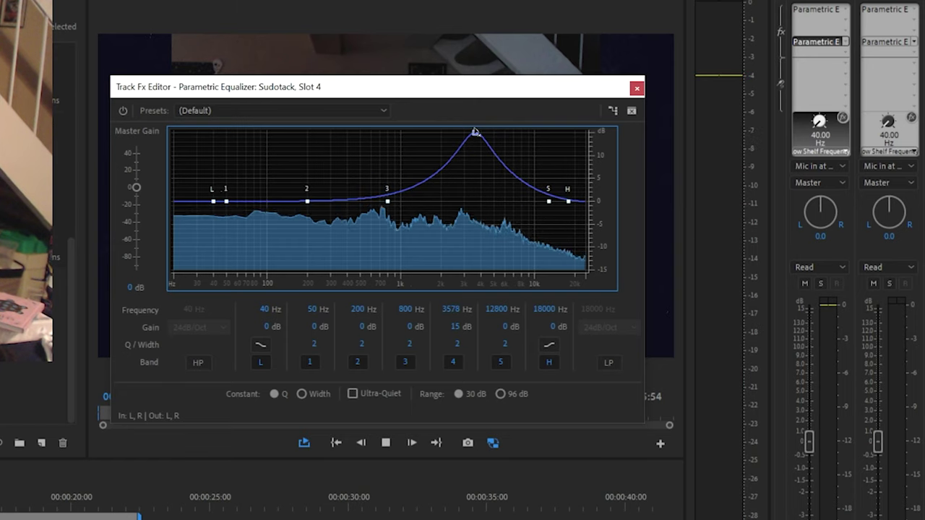
{"action": "key", "text": "space"}
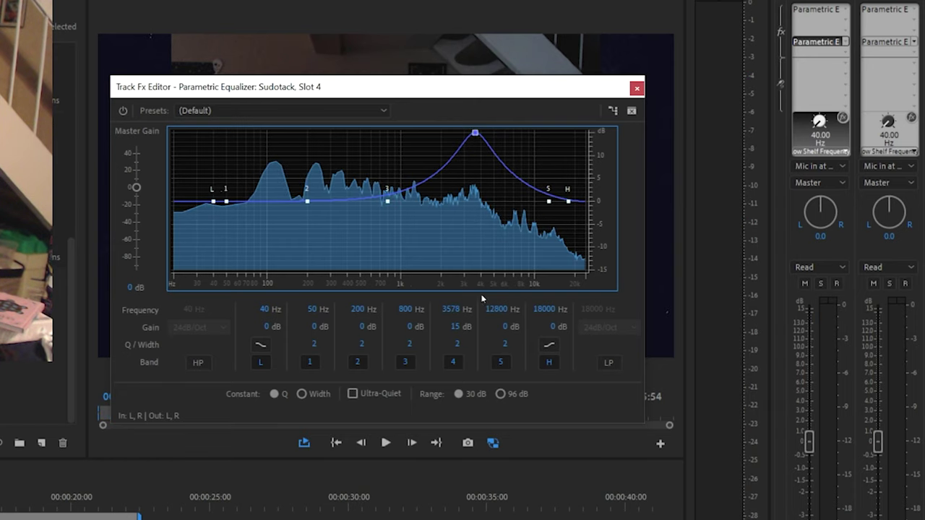
{"action": "key", "text": "space"}
{"action": "left_click_drag", "start_coordinate": [475, 133], "coordinate": [477, 211]}
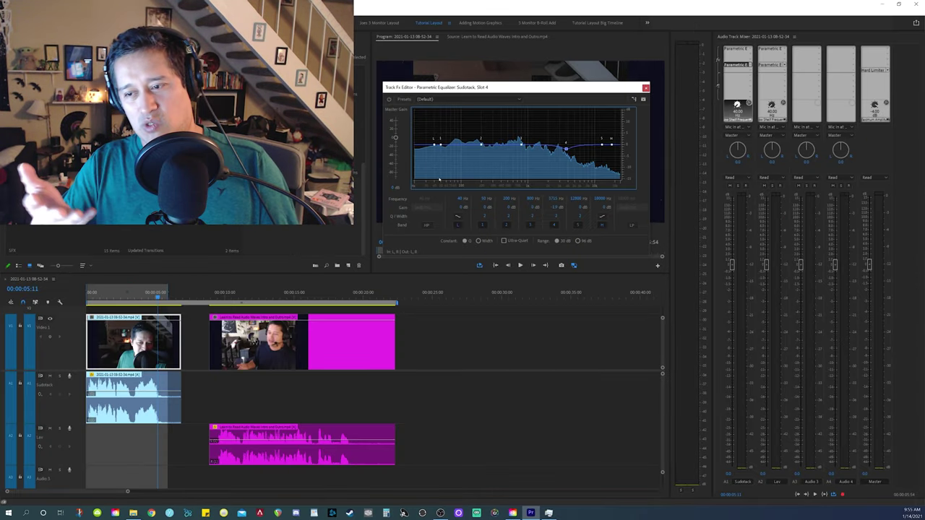
- During playback, sweep a boosted band 1 through the Sudotack equalizer's low frequencies and cut it to about -1.1 dB at about 87 Hz
{"action": "key", "text": "space"}
{"action": "left_click_drag", "start_coordinate": [442, 145], "coordinate": [448, 113]}
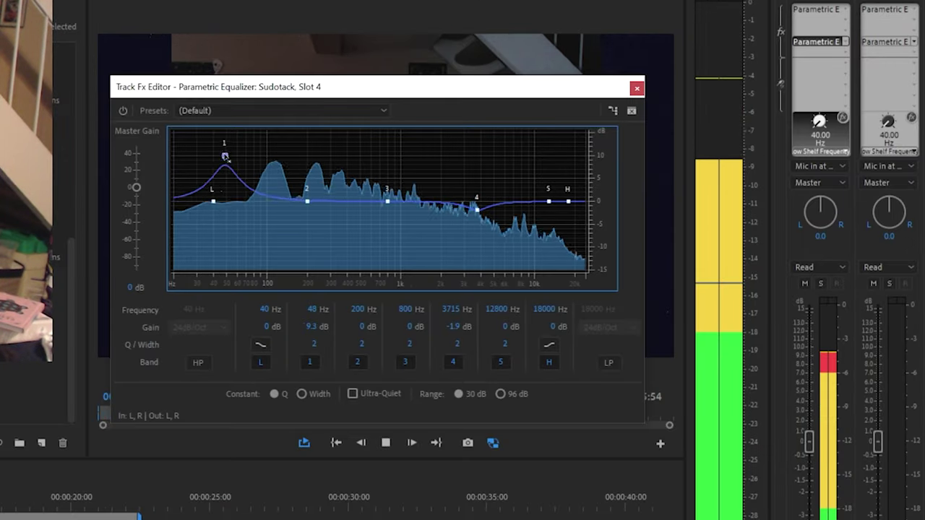
{"action": "left_click_drag", "start_coordinate": [243, 139], "coordinate": [259, 209]}
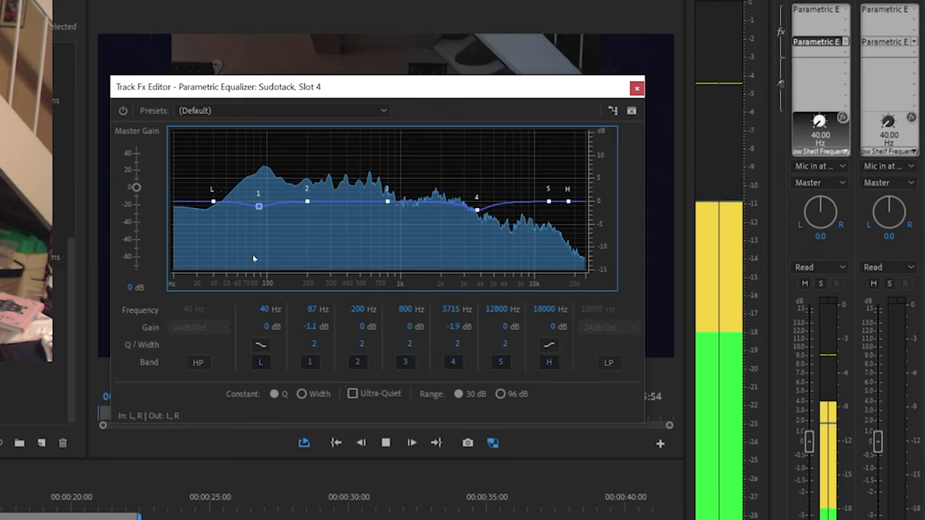